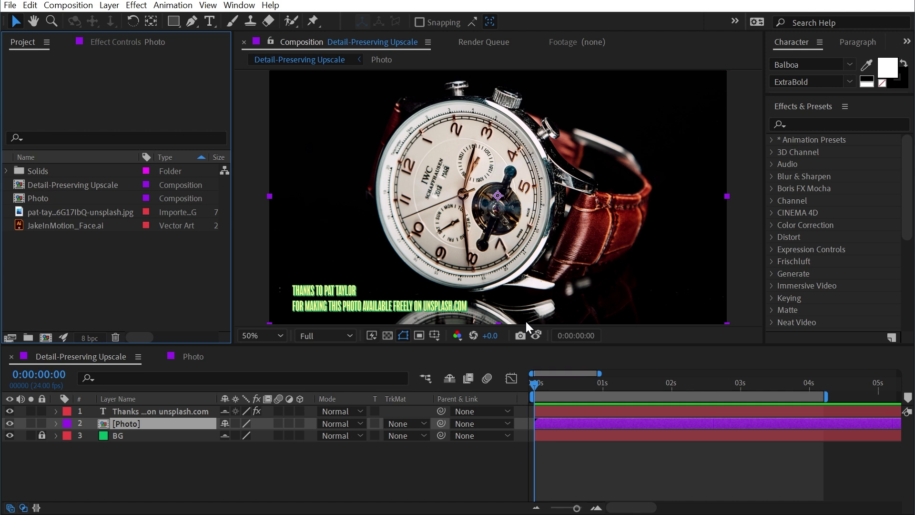
- Locate Detail-Preserving Upscale in the expanded Distort effects category
{"action": "left_click", "coordinate": [770, 238]}
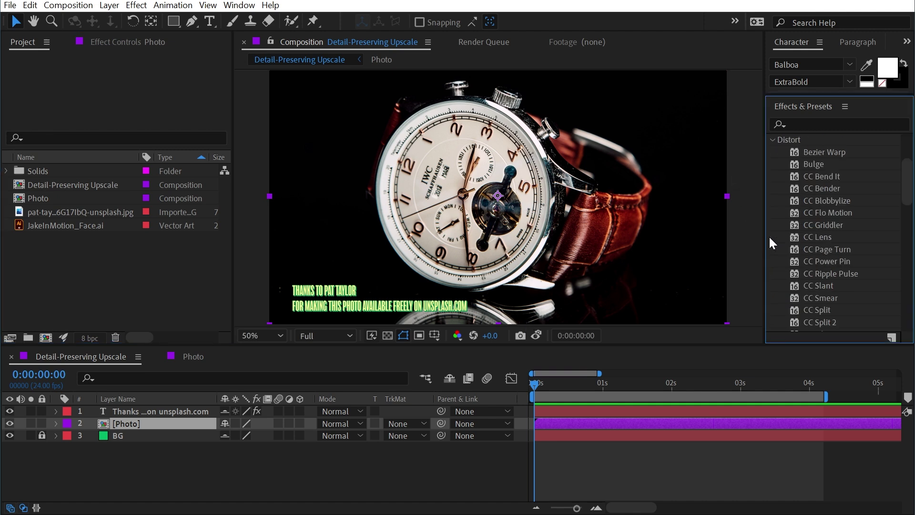
{"action": "scroll", "coordinate": [772, 236], "scroll_direction": "down", "scroll_amount": 5}
{"action": "left_click", "coordinate": [847, 197]}
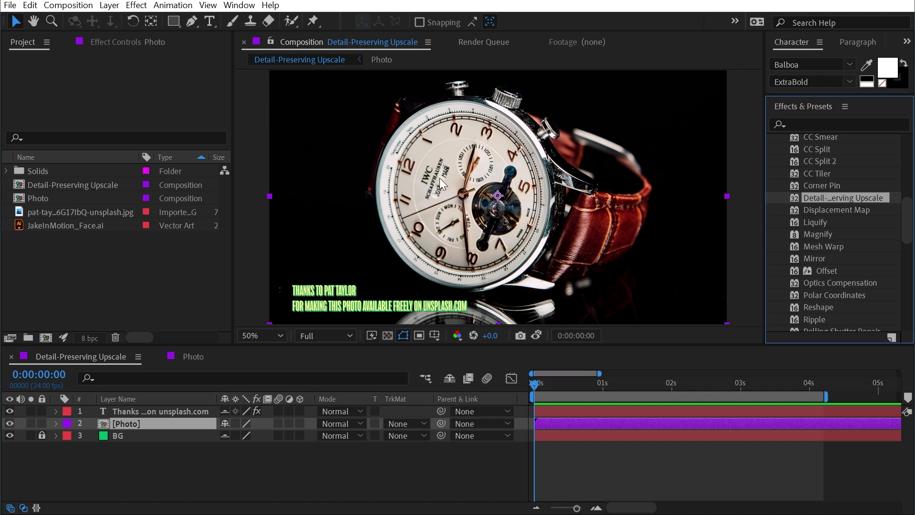
- Open the Photo precomp and set the watch image layer's Scale to 100%
{"action": "left_click", "coordinate": [127, 424]}
{"action": "double_click", "coordinate": [136, 422]}
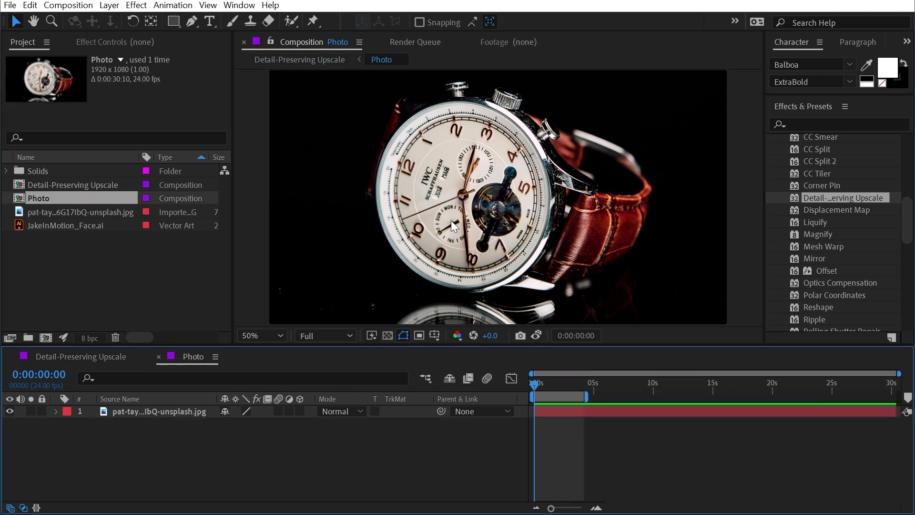
{"action": "left_click", "coordinate": [146, 416]}
{"action": "key", "text": "s"}
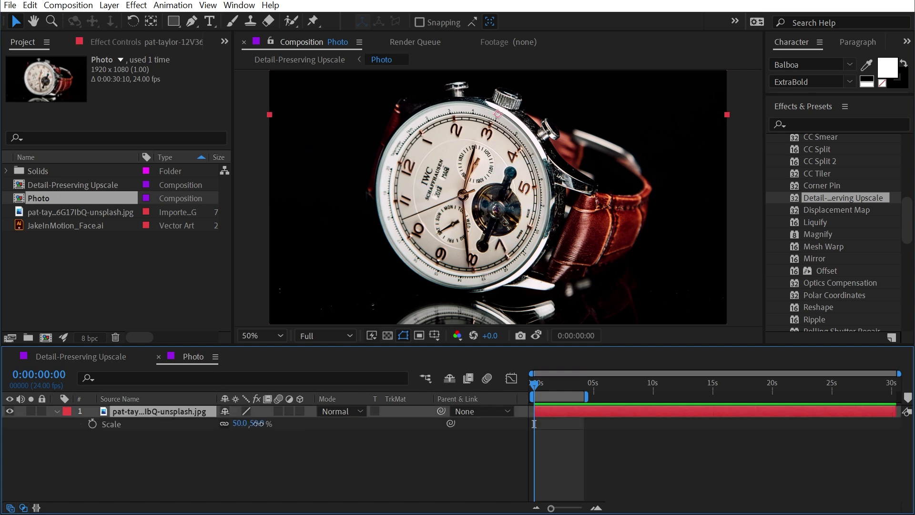
{"action": "left_click", "coordinate": [258, 423]}
{"action": "type", "text": "100"}
{"action": "key", "text": "Return"}
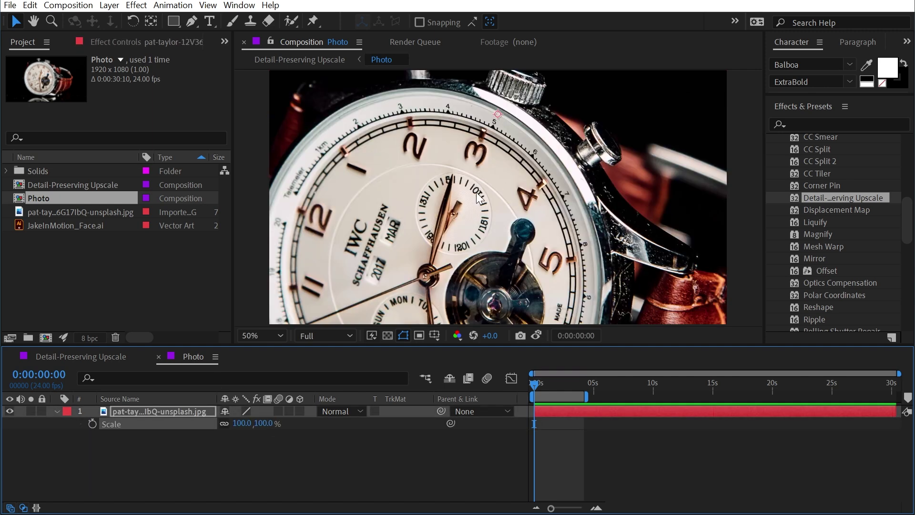
- Check framing with the safe-area guides, with the view zoomed out and back to 50%
{"action": "key", "text": "apostrophe"}
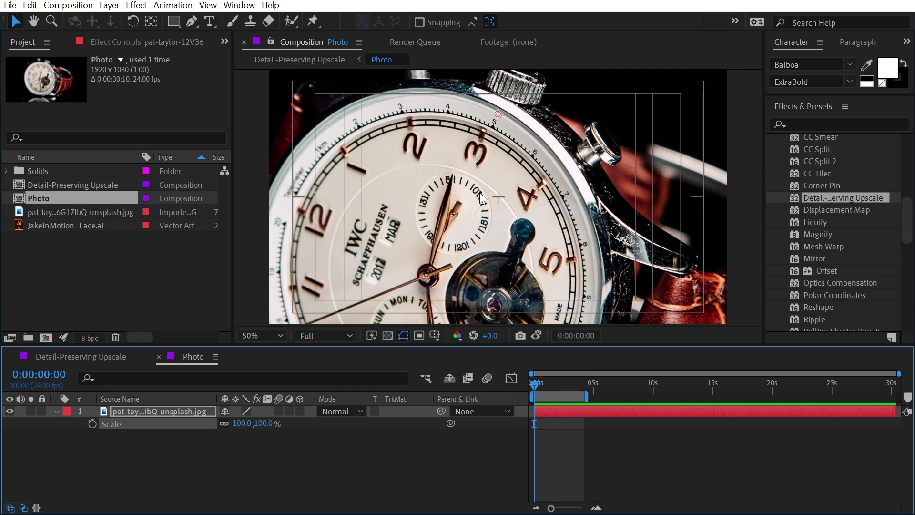
{"action": "key", "text": "comma"}
{"action": "key", "text": "period"}
{"action": "key", "text": "apostrophe"}
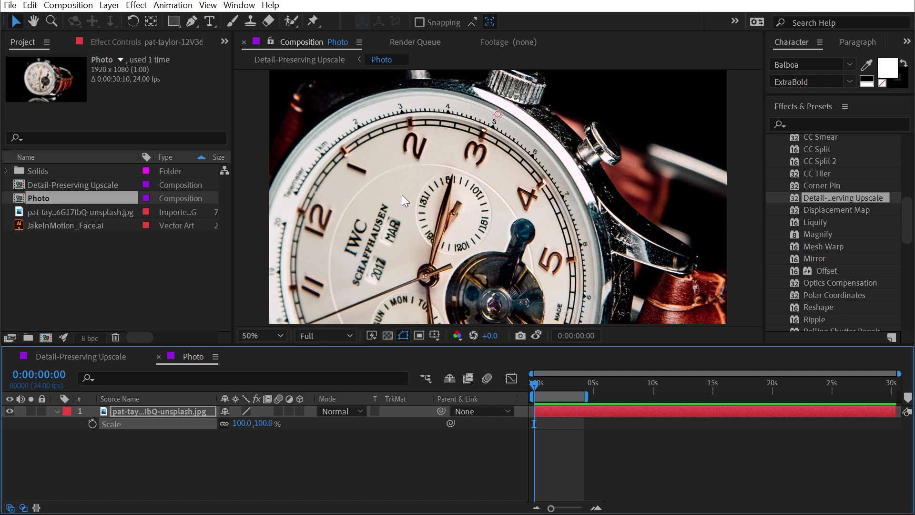
- Resize the Photo composition to 480×270 by entering 1920/4 as its width
{"action": "key", "text": "ctrl+k"}
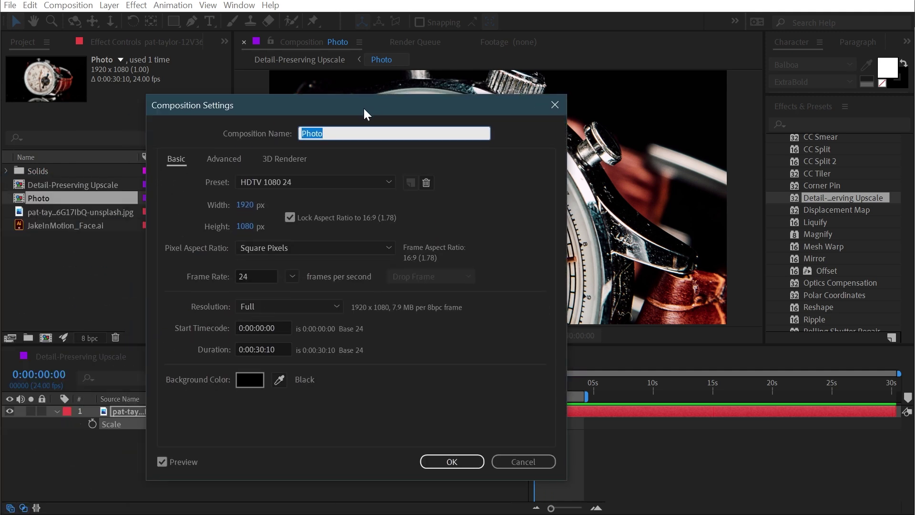
{"action": "left_click", "coordinate": [239, 182]}
{"action": "left_click", "coordinate": [254, 182]}
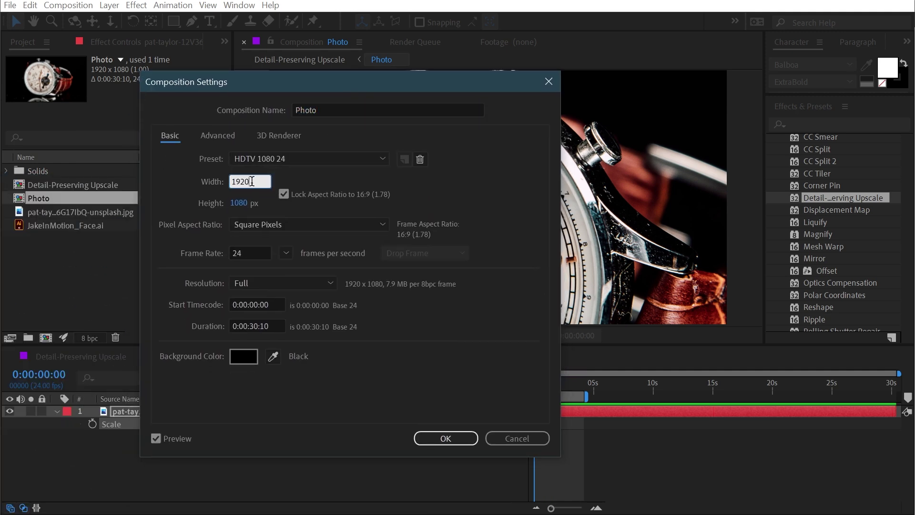
{"action": "type", "text": "/4"}
{"action": "key", "text": "Return"}
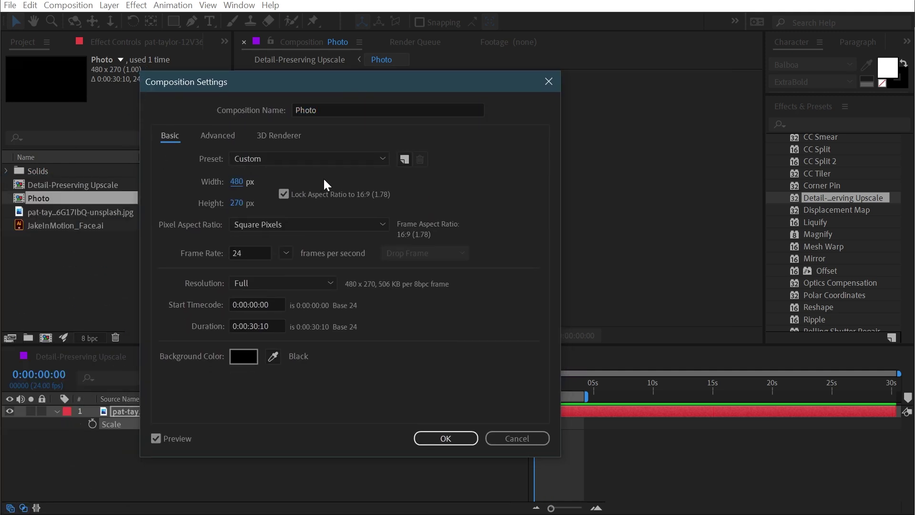
{"action": "left_click", "coordinate": [449, 437]}
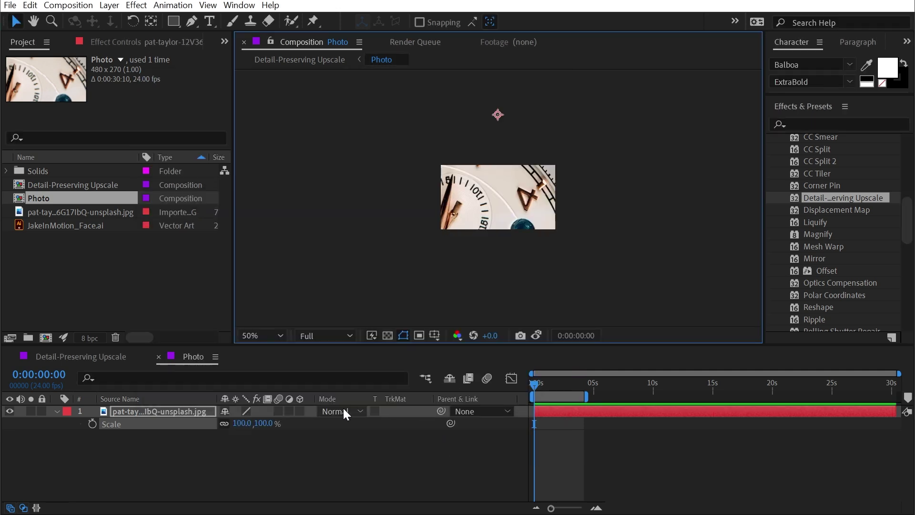
- Fit the watch image to the comp width (12.5%) and inspect pixels at 800%
{"action": "right_click", "coordinate": [483, 221]}
{"action": "mouse_move", "coordinate": [557, 256]}
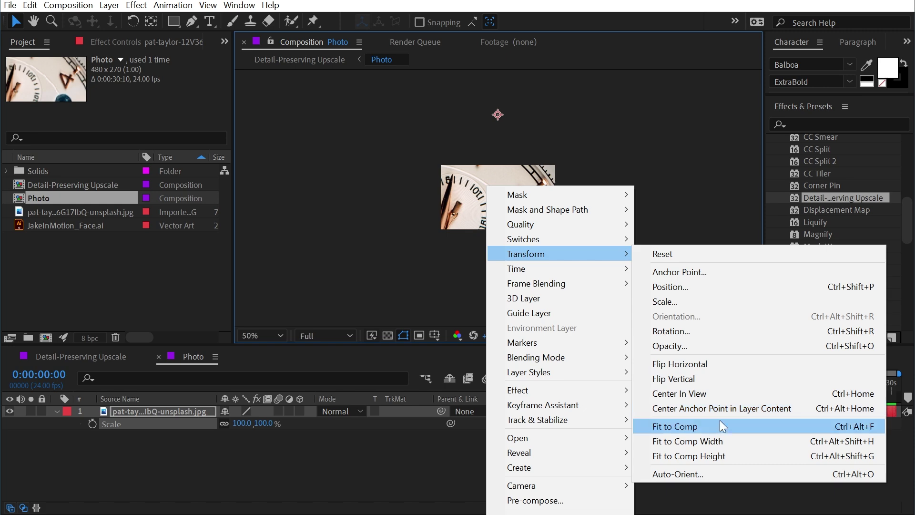
{"action": "left_click", "coordinate": [735, 442]}
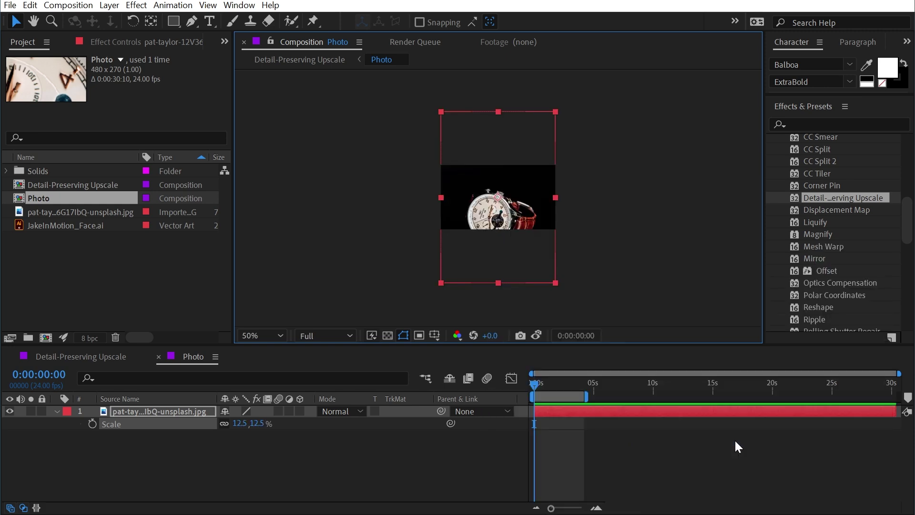
{"action": "scroll", "coordinate": [523, 215], "scroll_direction": "up", "scroll_amount": 4}
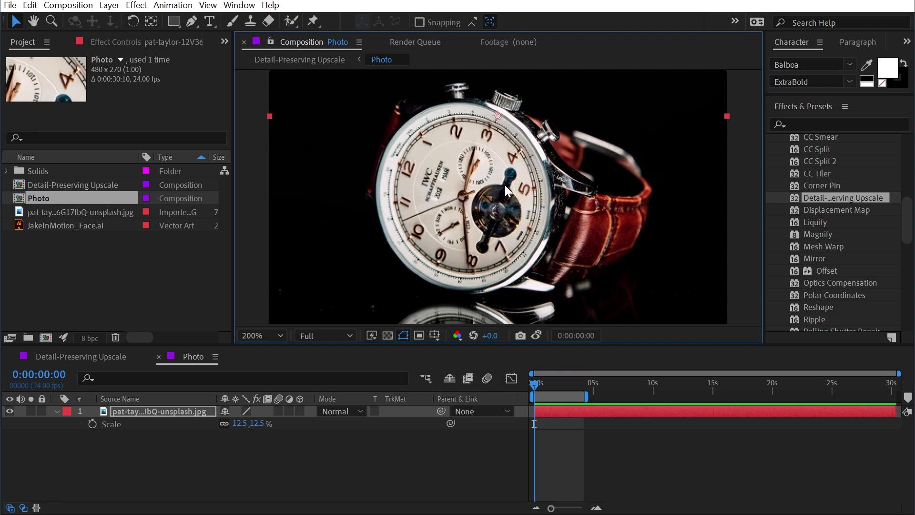
{"action": "scroll", "coordinate": [505, 185], "scroll_direction": "up", "scroll_amount": 2}
{"action": "key", "text": "period"}
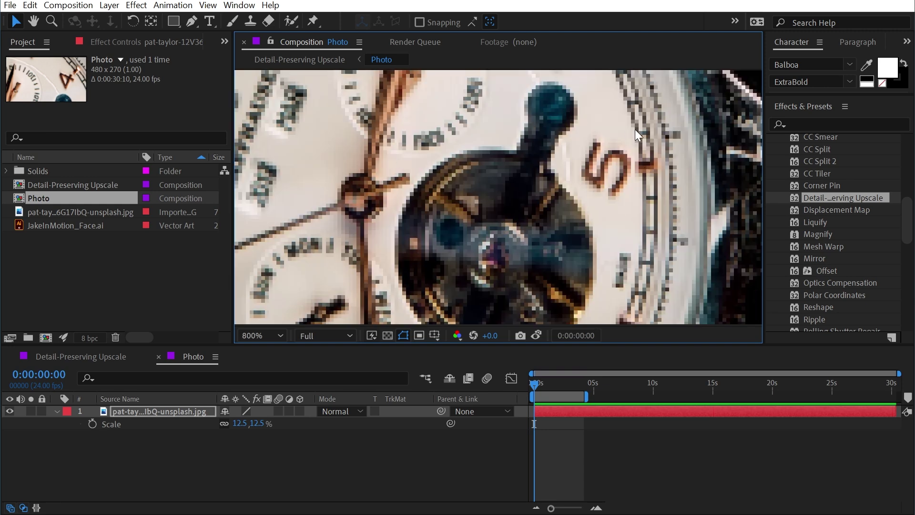
{"action": "scroll", "coordinate": [543, 116], "scroll_direction": "down", "scroll_amount": 4}
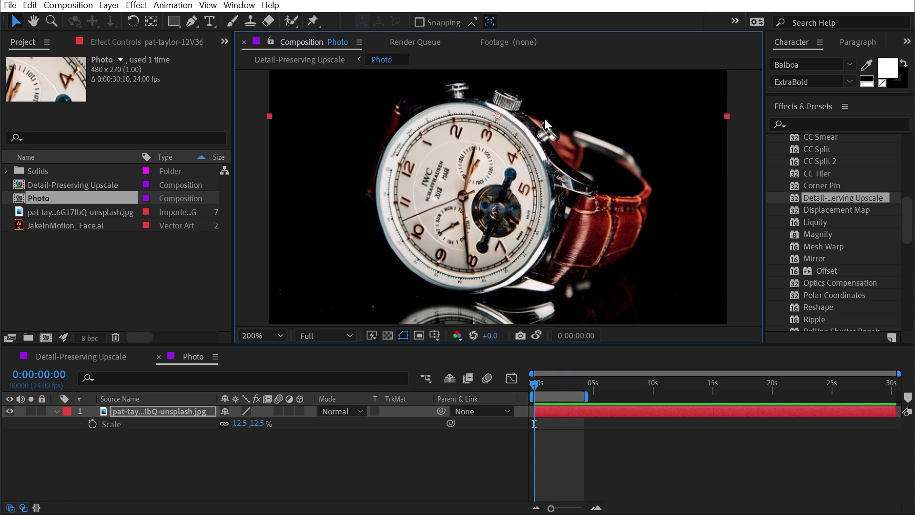
- Back in the Detail-Preserving Upscale comp, fit the small Photo layer to comp width
{"action": "left_click", "coordinate": [159, 357]}
{"action": "scroll", "coordinate": [299, 310], "scroll_direction": "down", "scroll_amount": 3}
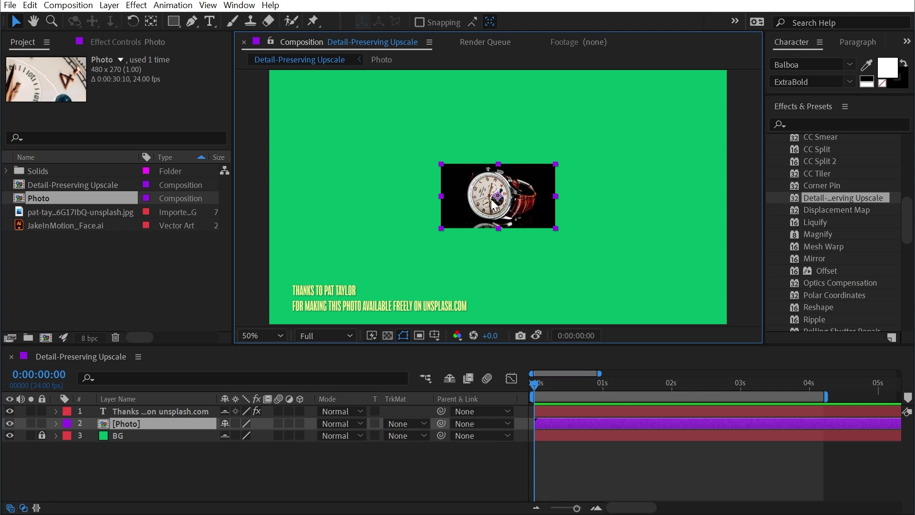
{"action": "left_click", "coordinate": [821, 203]}
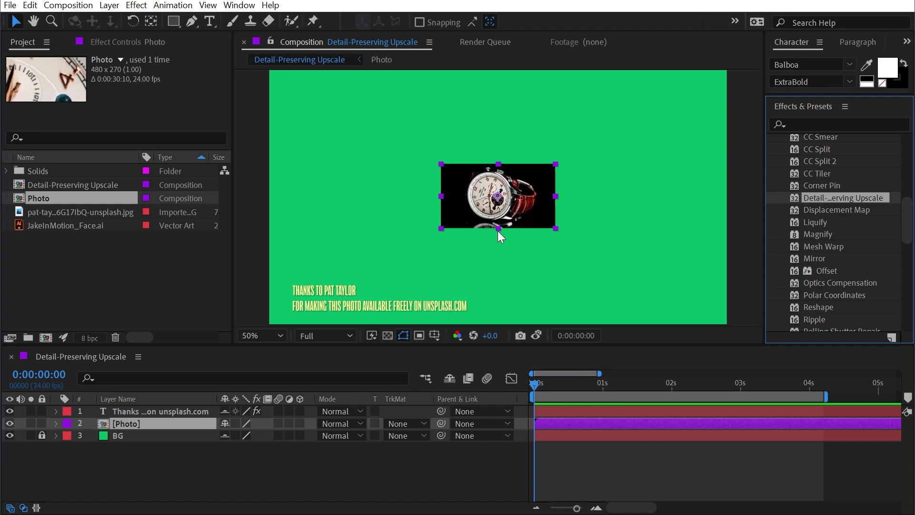
{"action": "right_click", "coordinate": [475, 201]}
{"action": "mouse_move", "coordinate": [514, 264]}
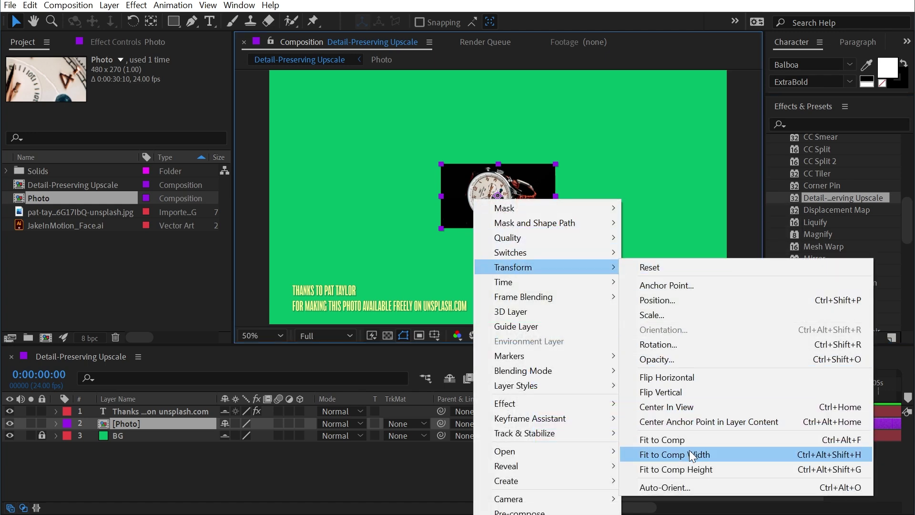
{"action": "left_click", "coordinate": [690, 451]}
- Inspect the stretched image at 200% around the IWC logo and watch face
{"action": "key", "text": "period"}
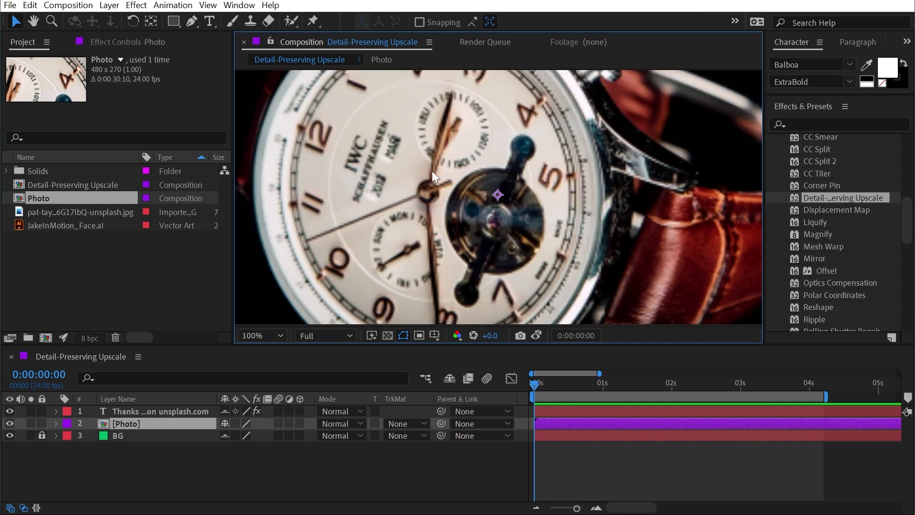
{"action": "key", "text": "period"}
{"action": "key", "text": "h"}
{"action": "left_click_drag", "start_coordinate": [328, 154], "coordinate": [413, 190]}
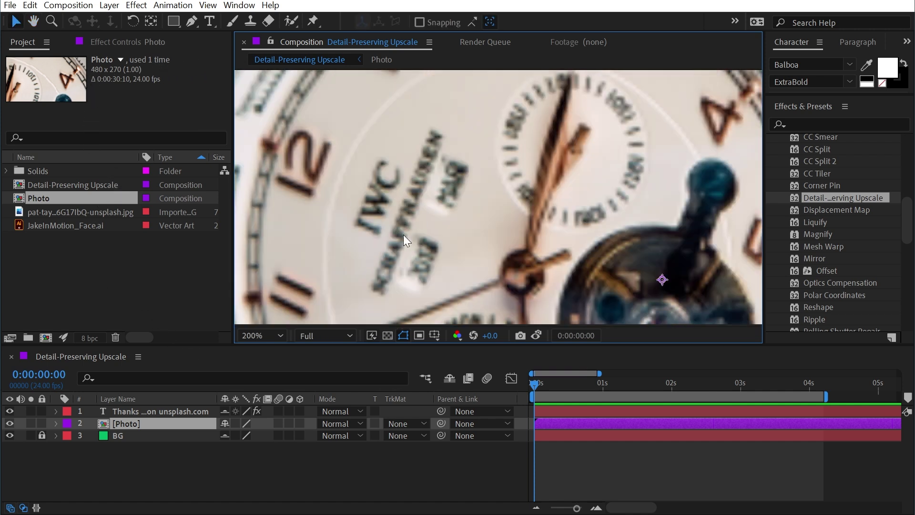
{"action": "key", "text": "comma"}
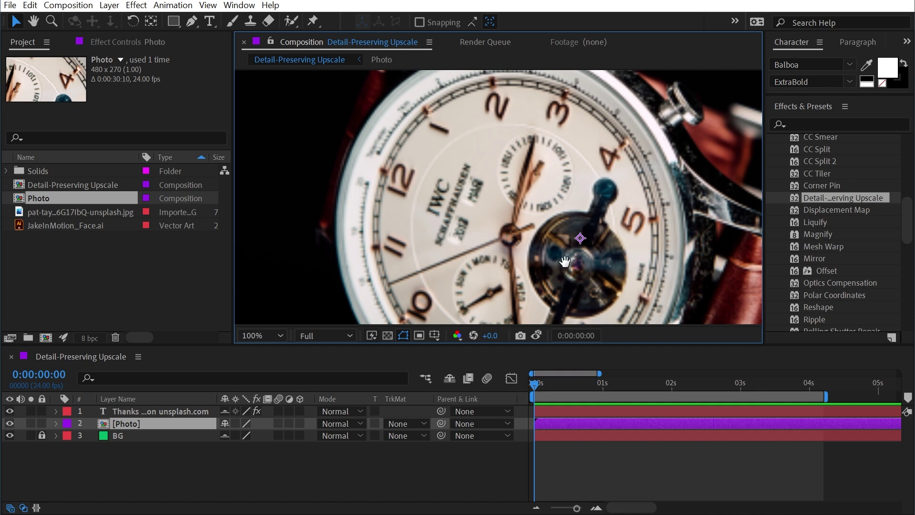
{"action": "left_click_drag", "start_coordinate": [565, 262], "coordinate": [518, 215]}
- Undo the stretch and apply Detail-Preserving Upscale to the native-size Photo layer
{"action": "key", "text": "comma"}
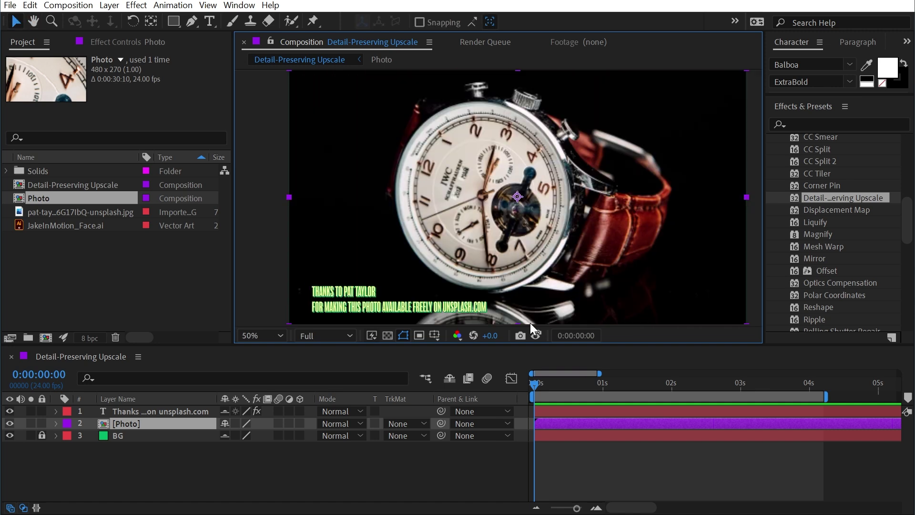
{"action": "key", "text": "ctrl+z"}
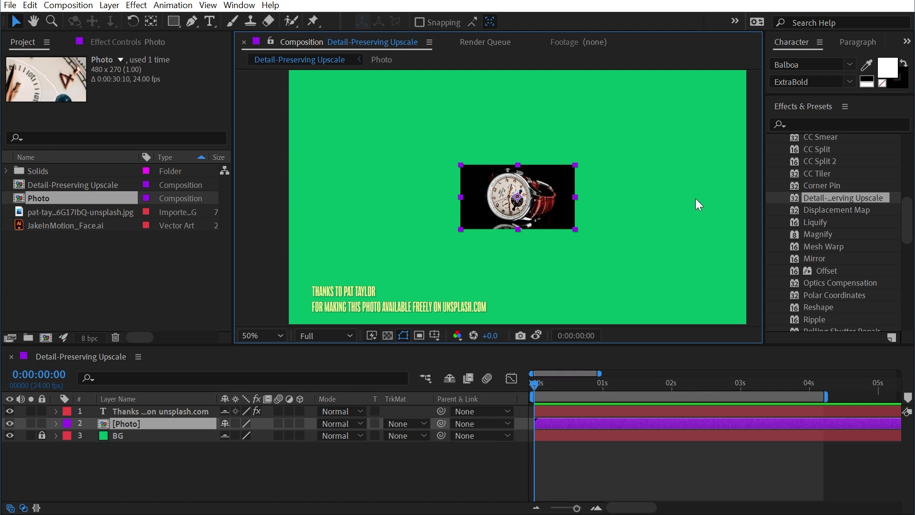
{"action": "left_click_drag", "start_coordinate": [856, 197], "coordinate": [542, 207]}
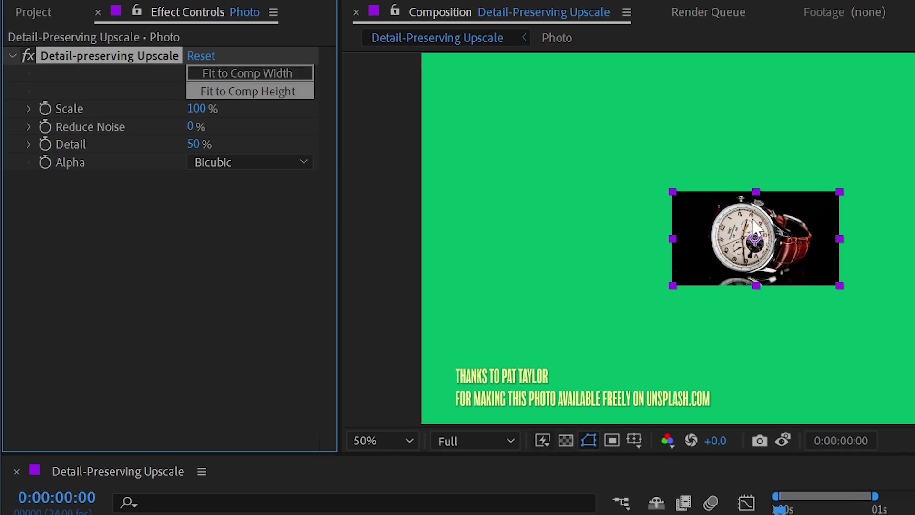
{"action": "left_click", "coordinate": [273, 74]}
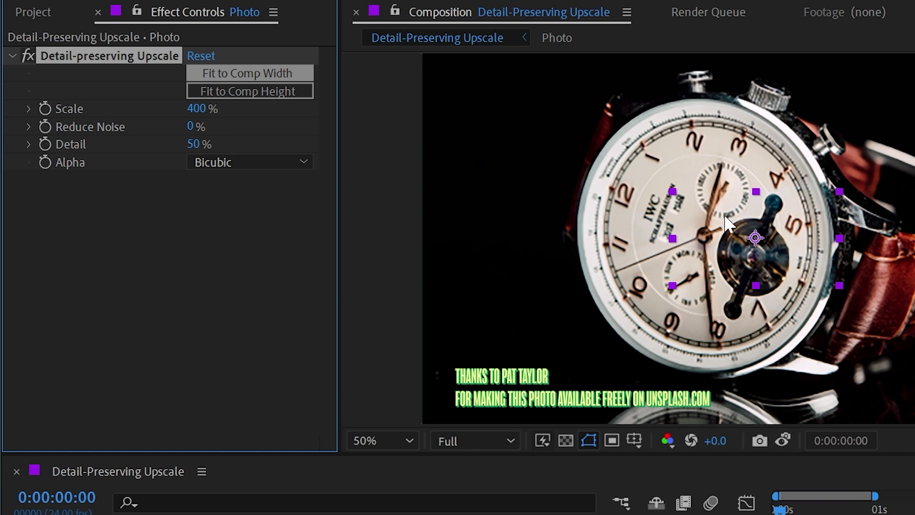
{"action": "left_click", "coordinate": [28, 54]}
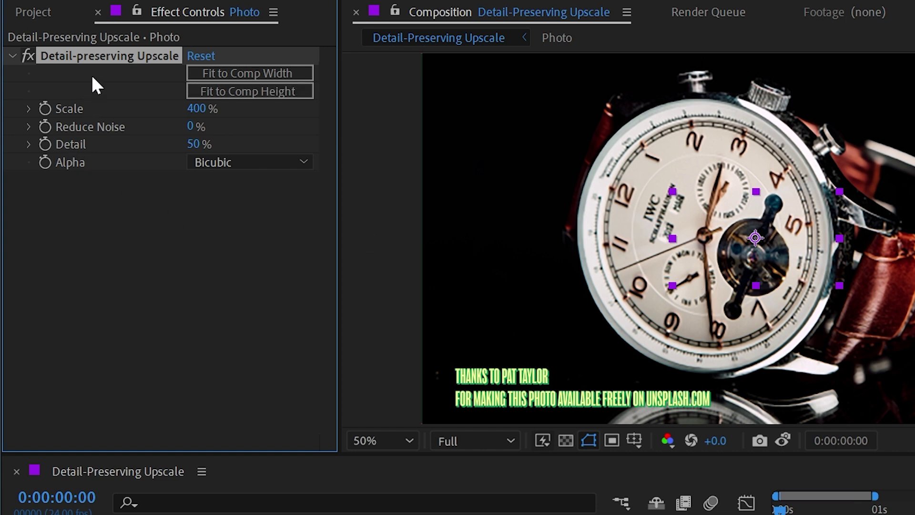
{"action": "scroll", "coordinate": [727, 238], "scroll_direction": "up", "scroll_amount": 2}
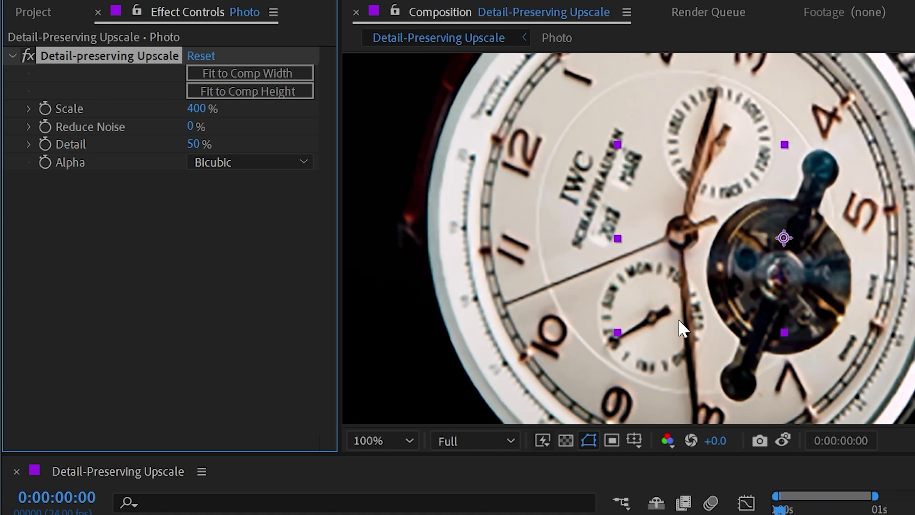
{"action": "left_click", "coordinate": [785, 441]}
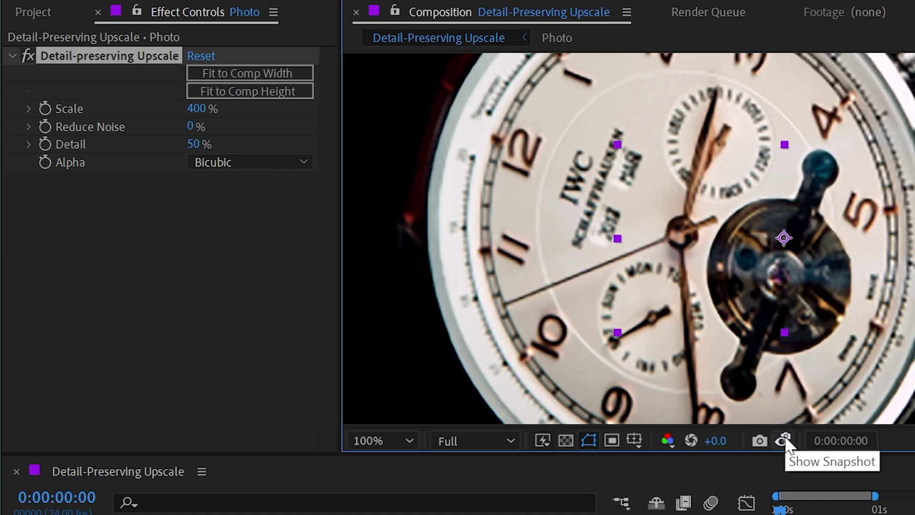
{"action": "left_click", "coordinate": [785, 437]}
{"action": "left_click", "coordinate": [784, 439]}
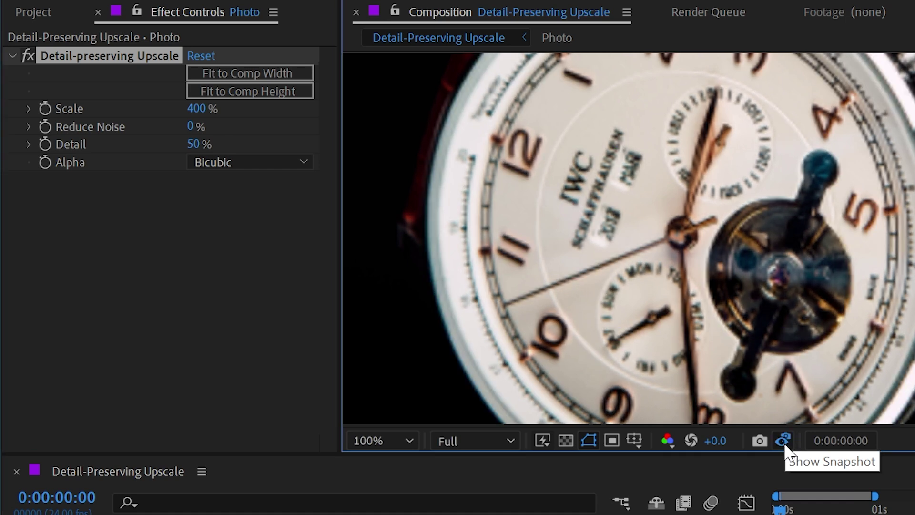
{"action": "left_click", "coordinate": [783, 441]}
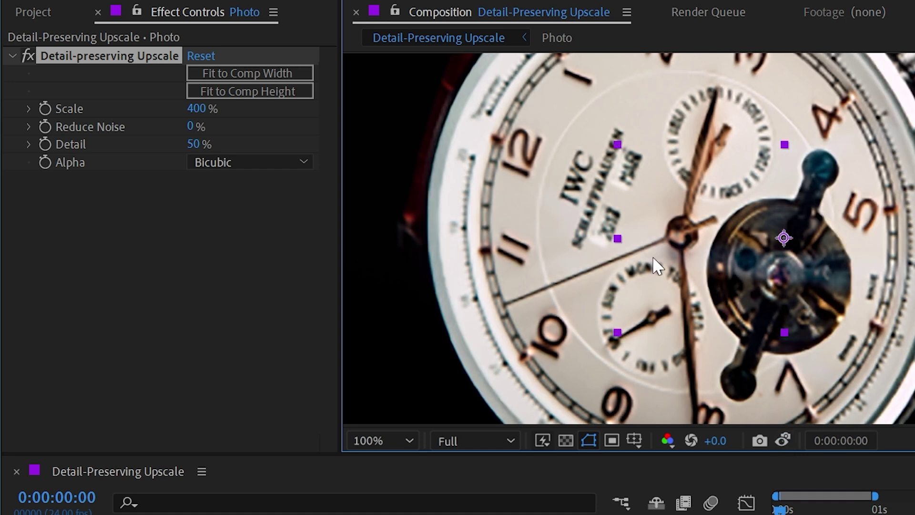
{"action": "key", "text": "period"}
{"action": "left_click_drag", "start_coordinate": [556, 163], "coordinate": [871, 306]}
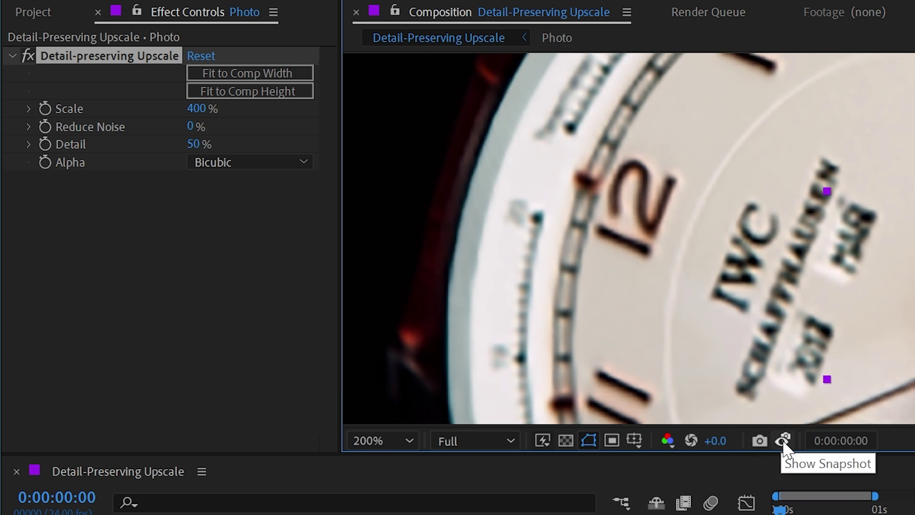
{"action": "left_click", "coordinate": [783, 442]}
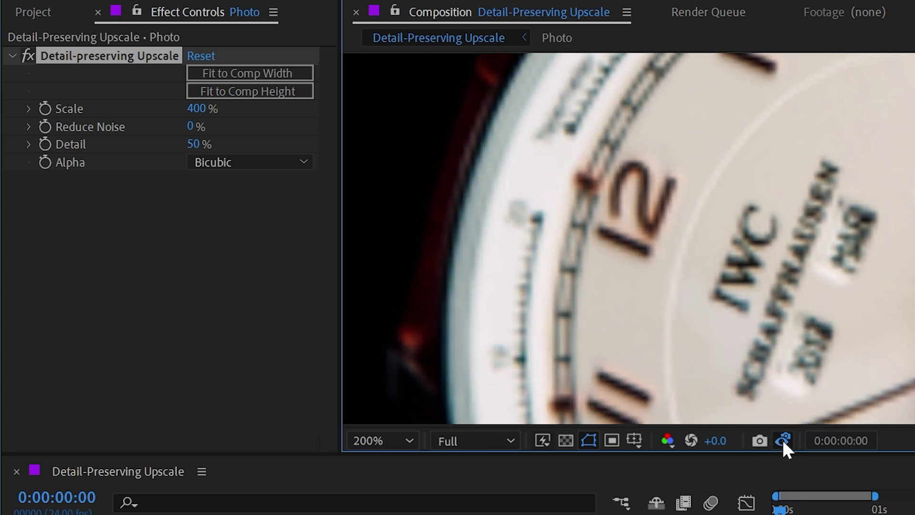
{"action": "left_click_drag", "start_coordinate": [782, 439], "coordinate": [782, 437]}
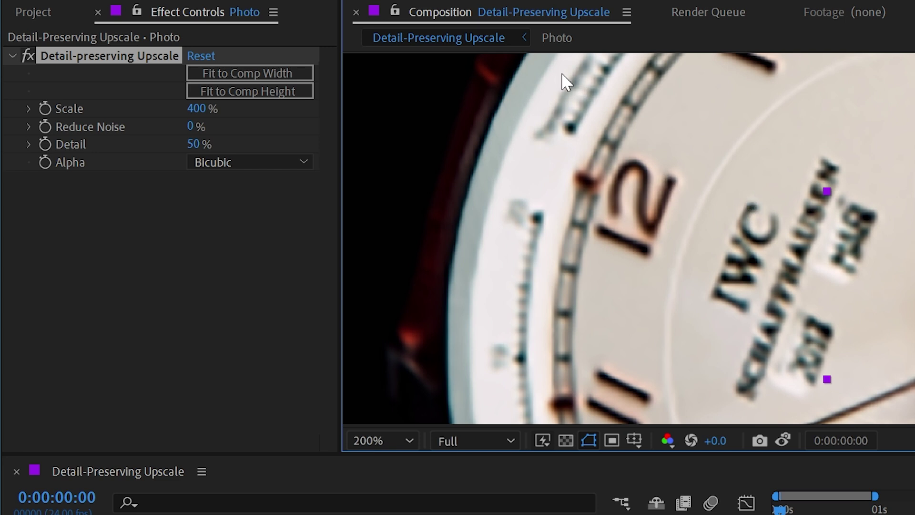
{"action": "scroll", "coordinate": [736, 229], "scroll_direction": "down", "scroll_amount": 2}
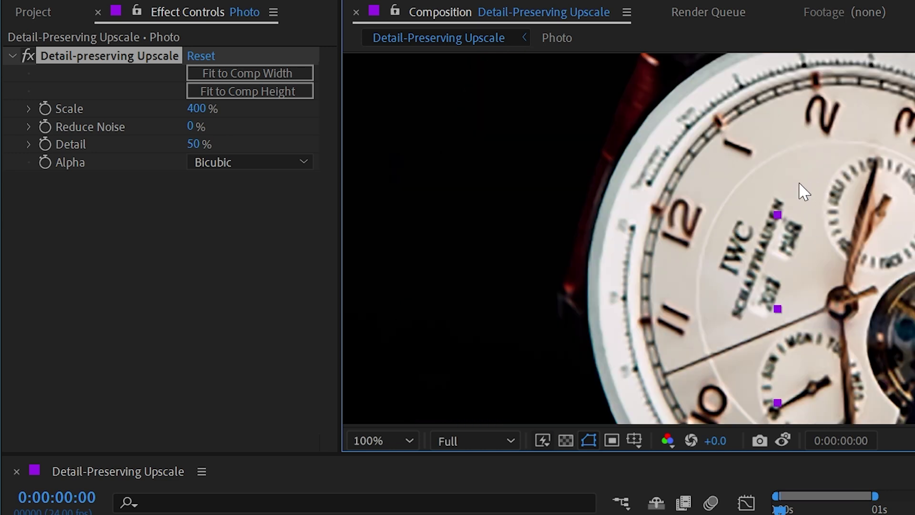
{"action": "scroll", "coordinate": [801, 185], "scroll_direction": "up", "scroll_amount": 2}
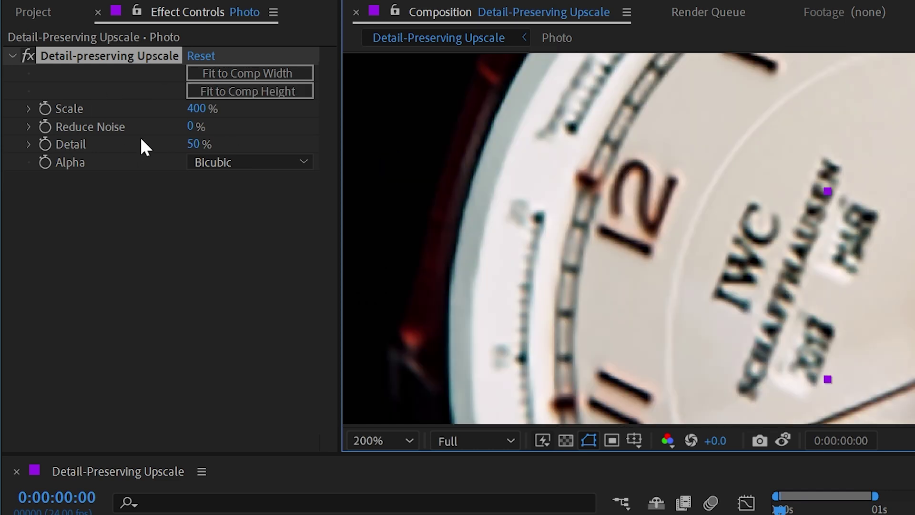
{"action": "left_click", "coordinate": [198, 126]}
{"action": "mouse_move", "coordinate": [197, 126]}
{"action": "left_mouse_down"}
{"action": "mouse_move", "coordinate": [280, 123]}
{"action": "mouse_move", "coordinate": [109, 118]}
{"action": "mouse_move", "coordinate": [202, 116]}
{"action": "left_mouse_up"}
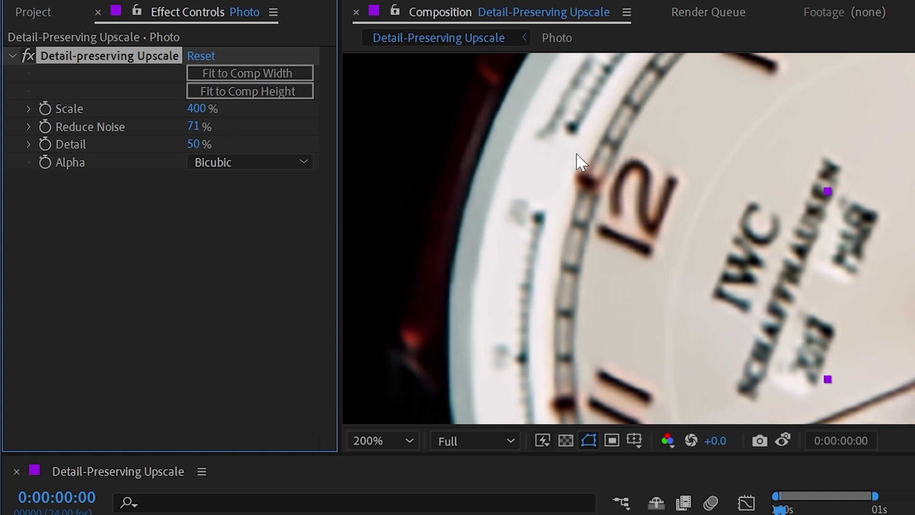
{"action": "scroll", "coordinate": [665, 289], "scroll_direction": "down", "scroll_amount": 2}
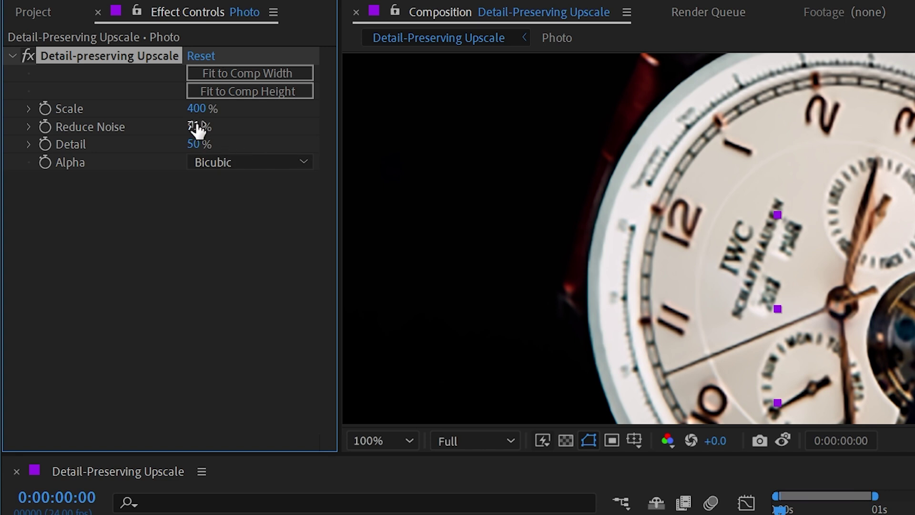
{"action": "left_click_drag", "start_coordinate": [198, 129], "coordinate": [102, 128]}
{"action": "scroll", "coordinate": [792, 231], "scroll_direction": "up", "scroll_amount": 1}
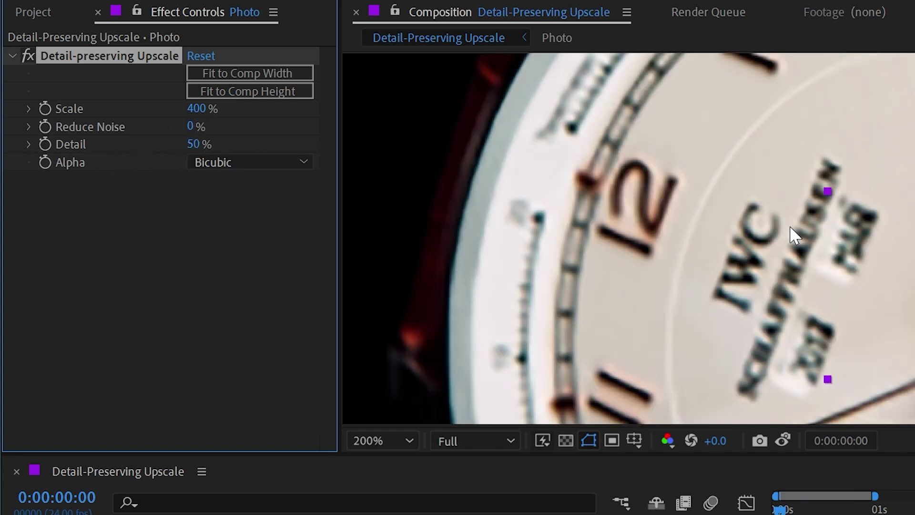
{"action": "left_click_drag", "start_coordinate": [197, 146], "coordinate": [289, 139]}
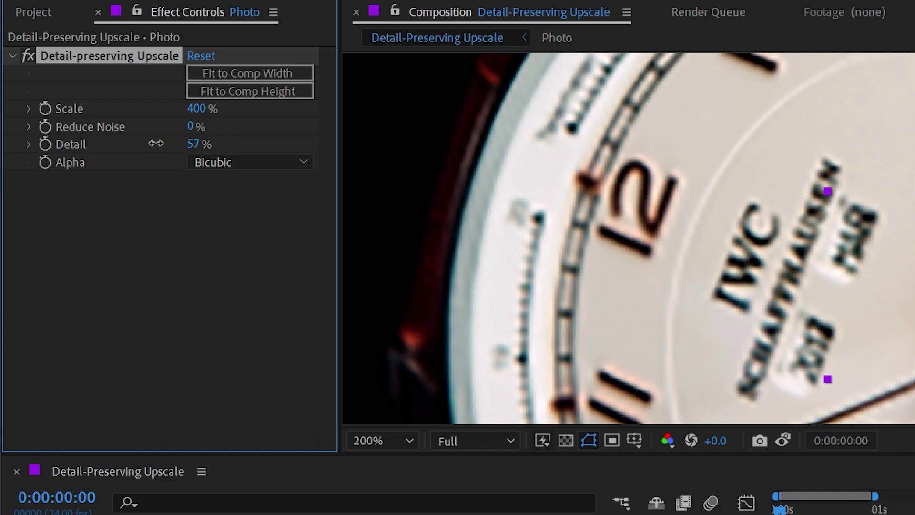
{"action": "left_click_drag", "start_coordinate": [156, 143], "coordinate": [35, 141]}
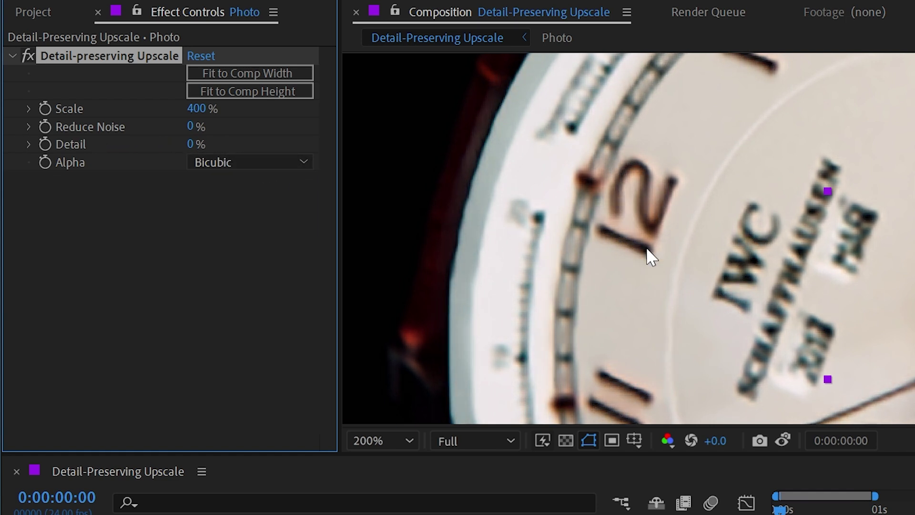
{"action": "scroll", "coordinate": [776, 264], "scroll_direction": "down", "scroll_amount": 1}
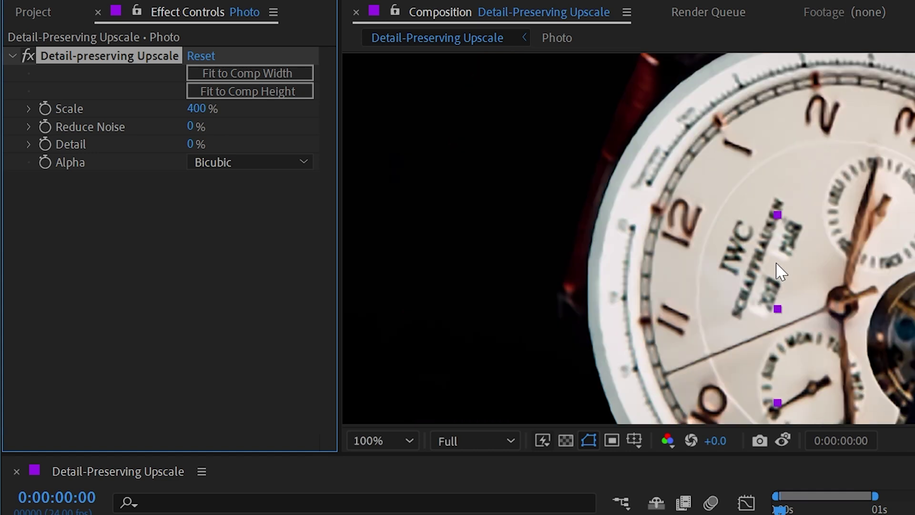
{"action": "left_click_drag", "start_coordinate": [782, 271], "coordinate": [665, 249]}
{"action": "left_click", "coordinate": [190, 144]}
{"action": "type", "text": "50"}
{"action": "key", "text": "Return"}
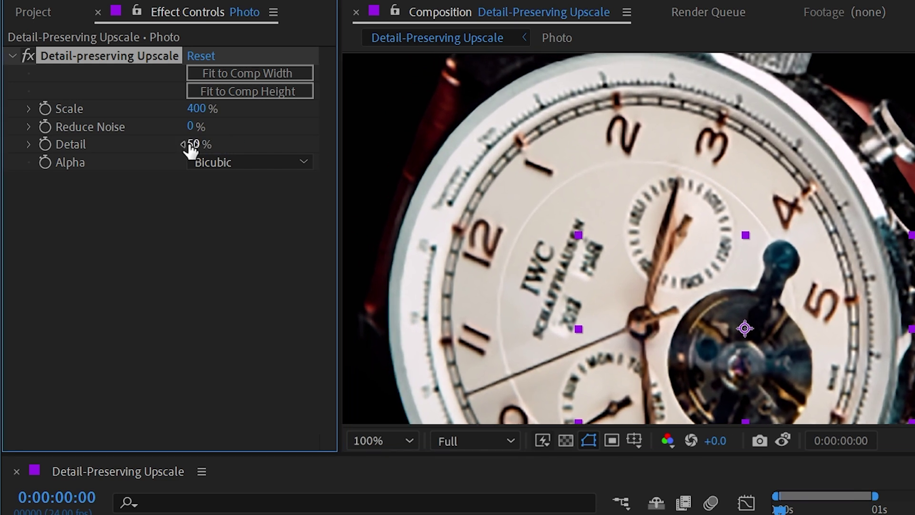
{"action": "left_click", "coordinate": [81, 182]}
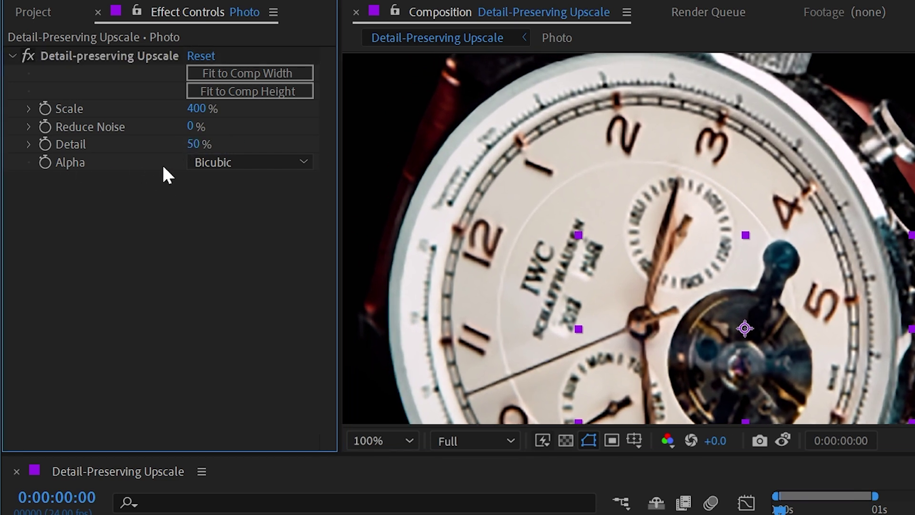
- Try Detail-preserving alpha, revert it to Bicubic, and show the Project panel
{"action": "left_click", "coordinate": [243, 163]}
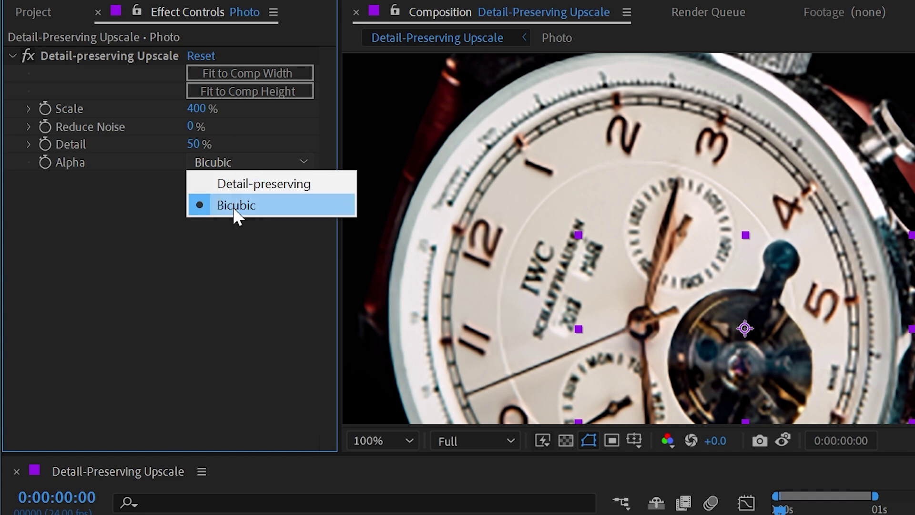
{"action": "left_click", "coordinate": [258, 190]}
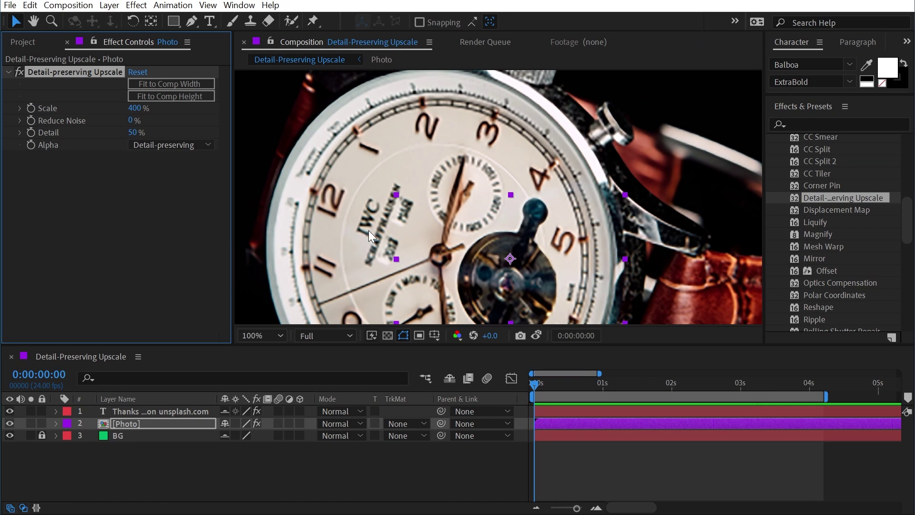
{"action": "scroll", "coordinate": [840, 254], "scroll_direction": "down", "scroll_amount": 2}
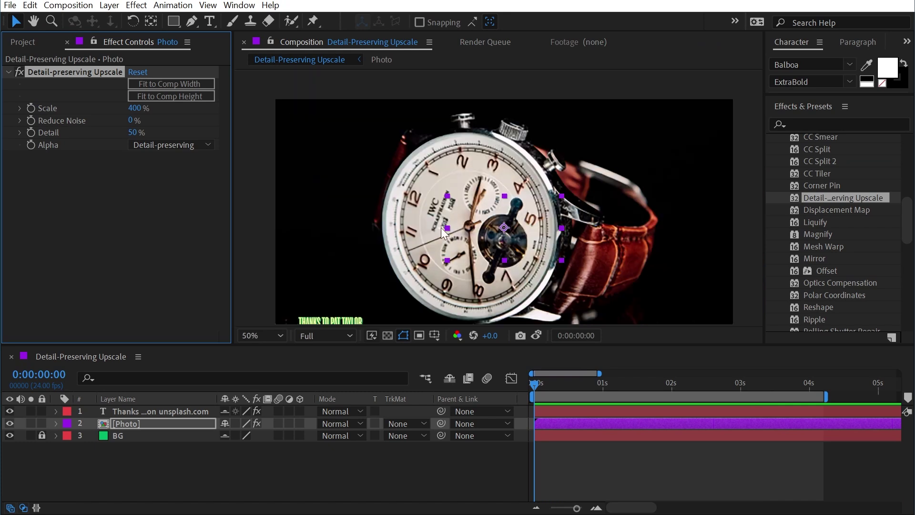
{"action": "key", "text": "ctrl+z"}
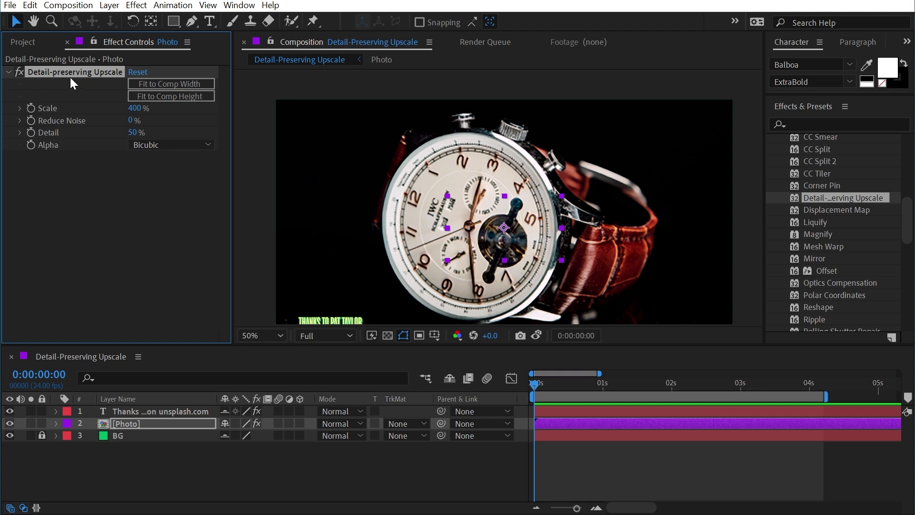
{"action": "left_click", "coordinate": [30, 42]}
- Add JakeInMotion_Face.ai above Photo, hide Photo, and apply a Transform effect to the logo
{"action": "left_click_drag", "start_coordinate": [67, 225], "coordinate": [98, 418]}
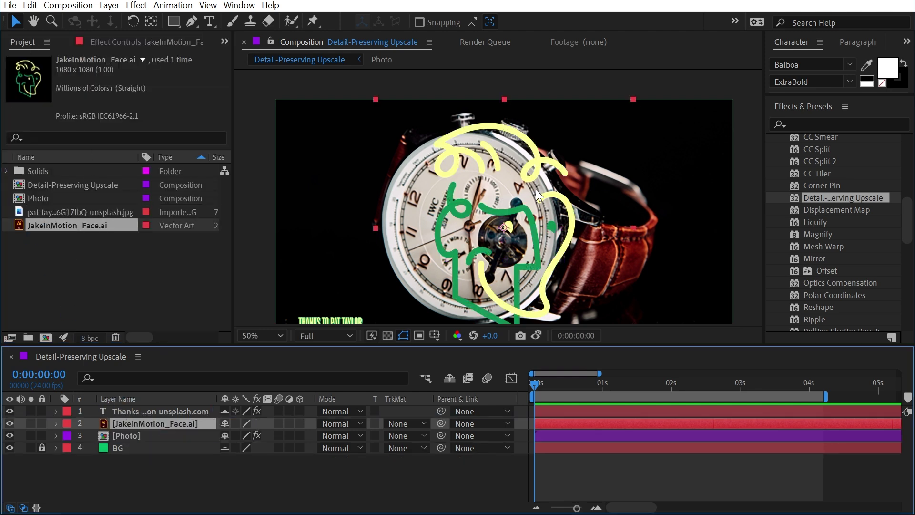
{"action": "left_click", "coordinate": [9, 435]}
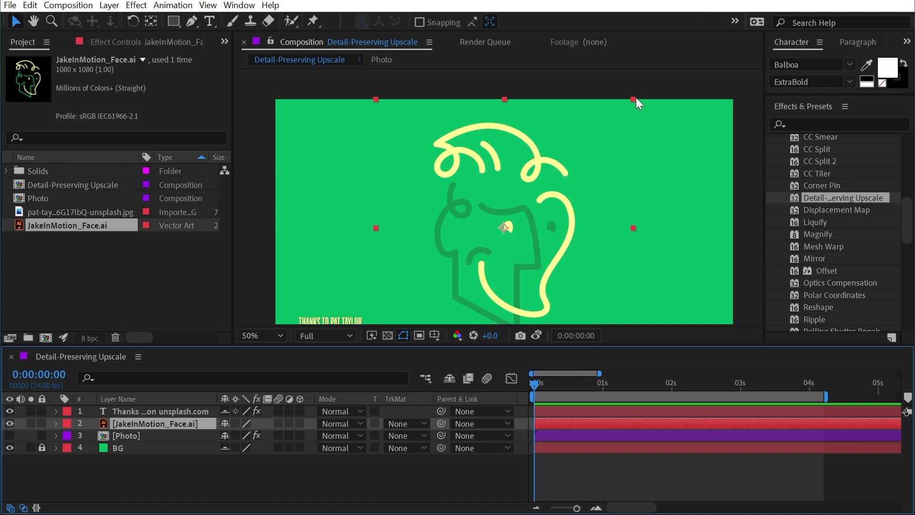
{"action": "left_click", "coordinate": [811, 125]}
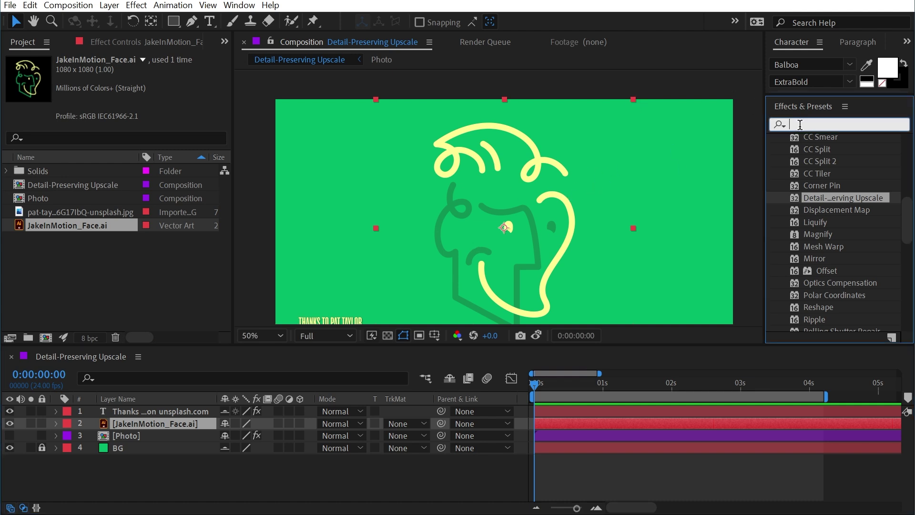
{"action": "type", "text": "transf"}
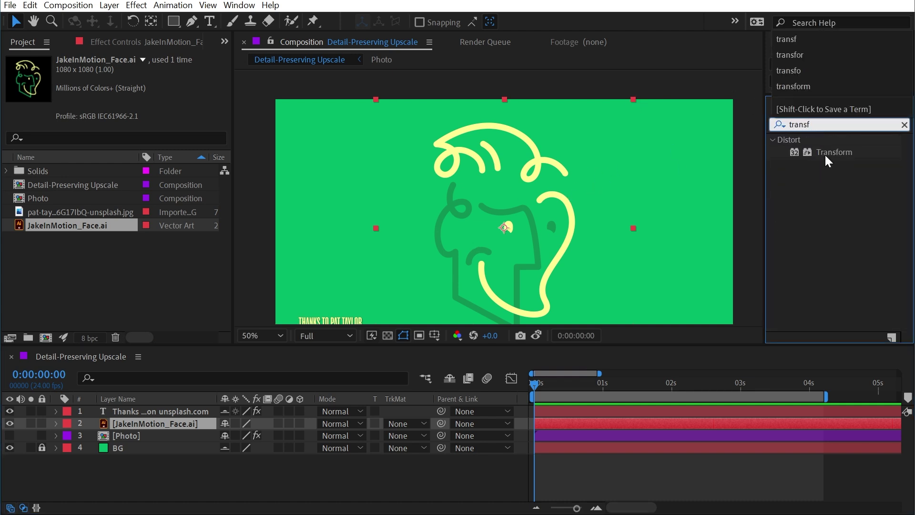
{"action": "left_click_drag", "start_coordinate": [830, 152], "coordinate": [441, 162]}
- Set the logo's Transform Scale to 25
{"action": "left_click", "coordinate": [137, 120]}
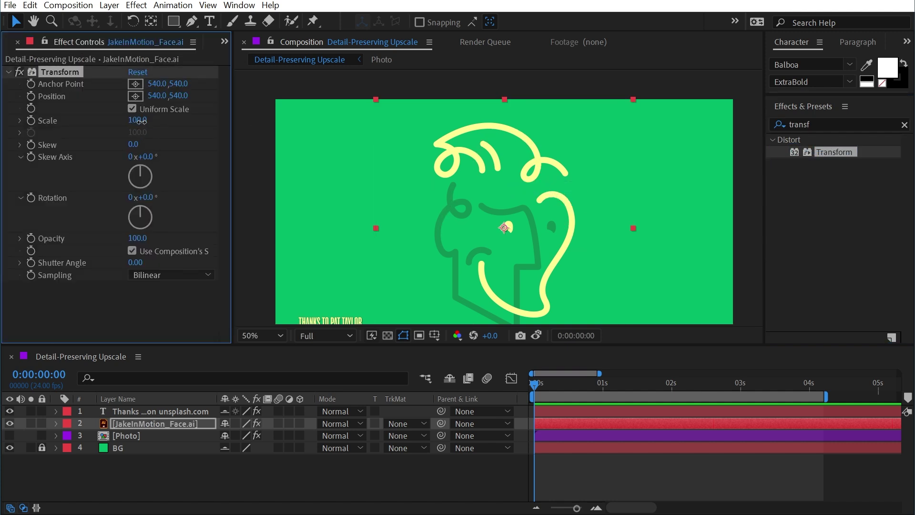
{"action": "type", "text": "25"}
{"action": "key", "text": "Return"}
{"action": "scroll", "coordinate": [498, 210], "scroll_direction": "up", "scroll_amount": 6}
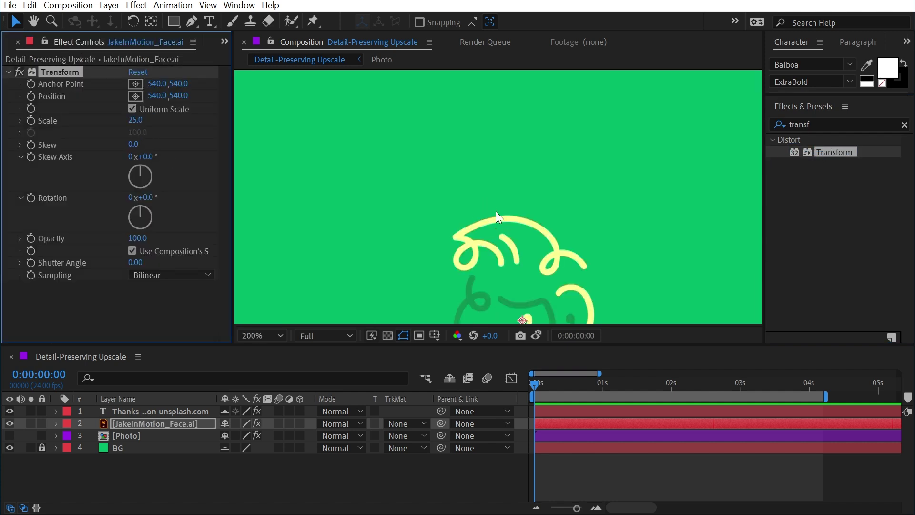
{"action": "scroll", "coordinate": [559, 276], "scroll_direction": "down", "scroll_amount": 4}
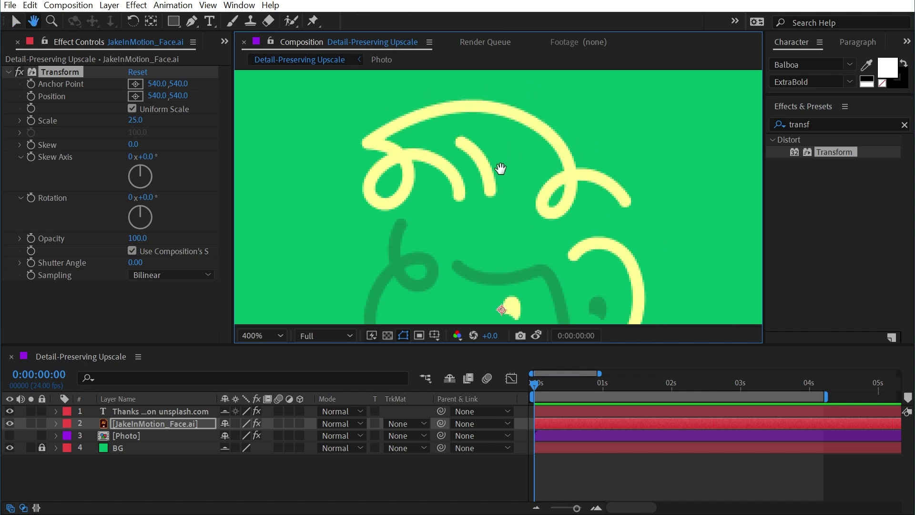
- Apply Detail-Preserving Upscale to JakeInMotion_Face.ai with Scale 400 and Alpha set to Detail-preserving
{"action": "left_click", "coordinate": [854, 124]}
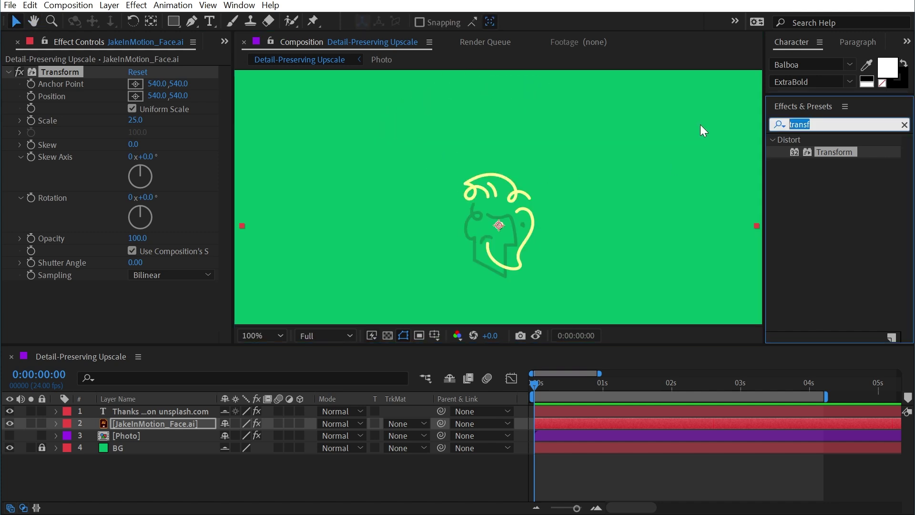
{"action": "type", "text": "detail"}
{"action": "left_click_drag", "start_coordinate": [810, 151], "coordinate": [525, 215]}
{"action": "left_click", "coordinate": [135, 301]}
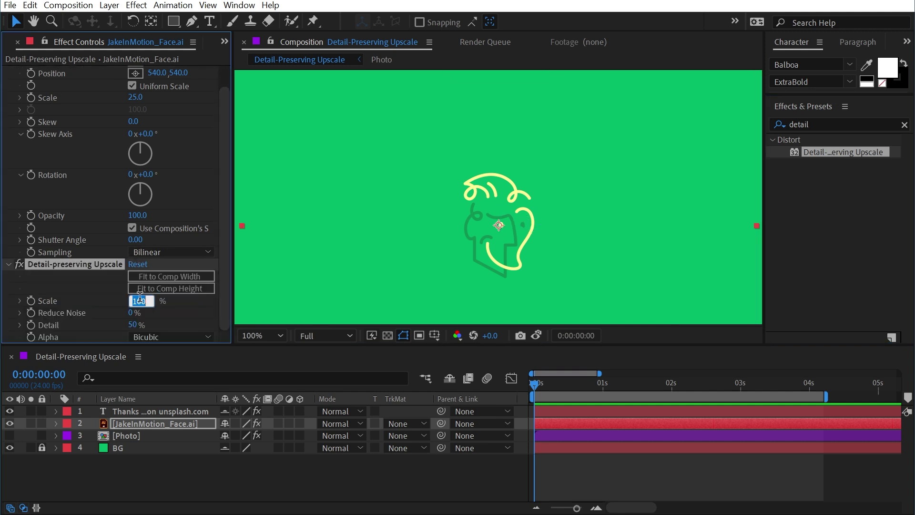
{"action": "type", "text": "400"}
{"action": "key", "text": "Return"}
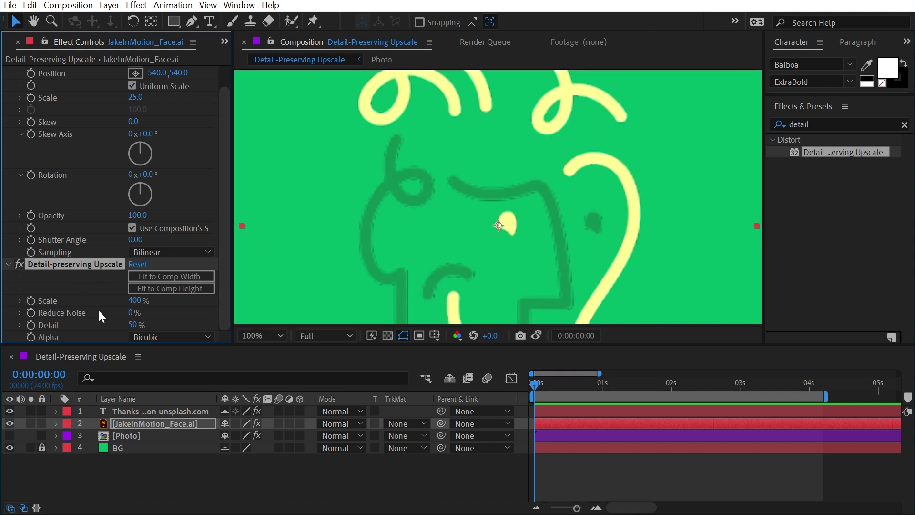
{"action": "left_click", "coordinate": [147, 339]}
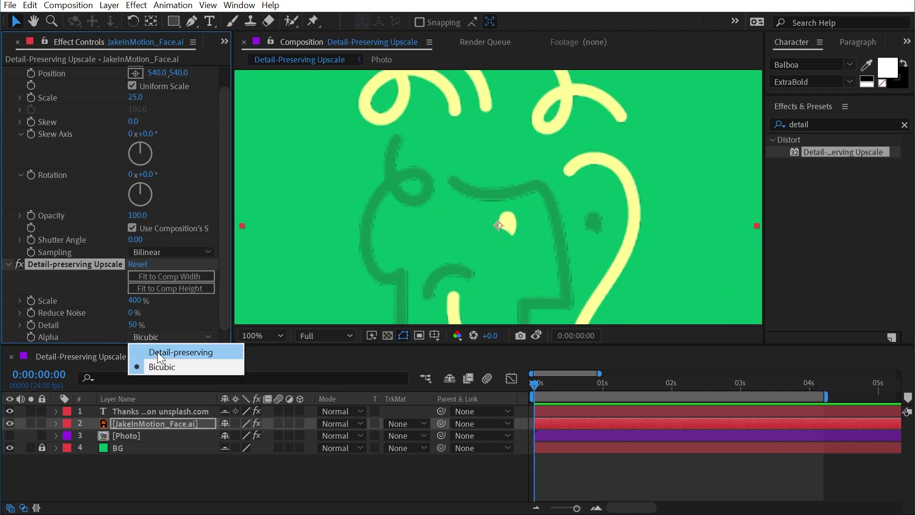
{"action": "left_click", "coordinate": [158, 352]}
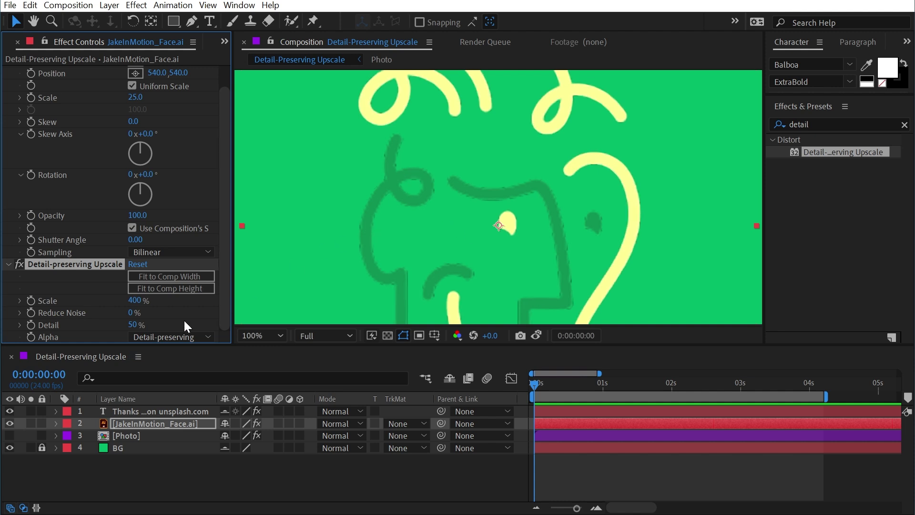
- Delete the JakeInMotion_Face.ai layer, unhide the Photo layer, and deselect everything
{"action": "left_click", "coordinate": [137, 421]}
{"action": "key", "text": "Delete"}
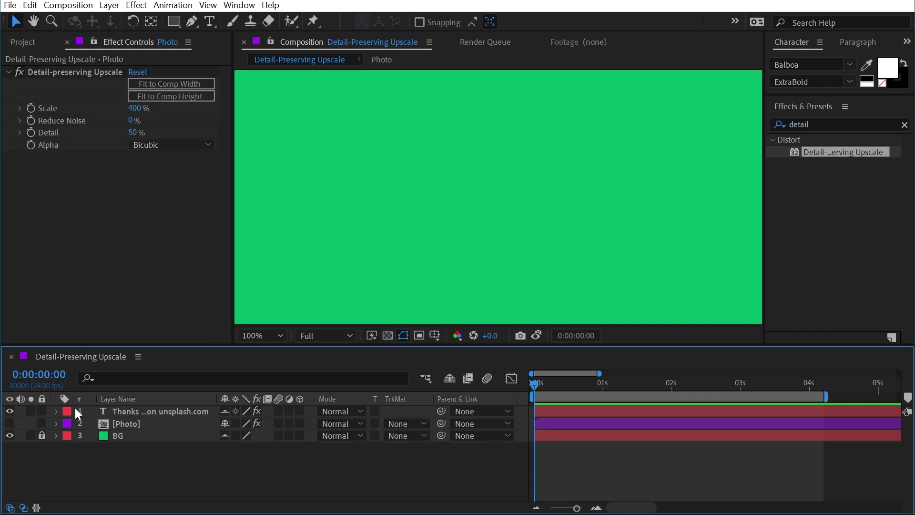
{"action": "left_click", "coordinate": [11, 423]}
{"action": "scroll", "coordinate": [481, 229], "scroll_direction": "down", "scroll_amount": 2}
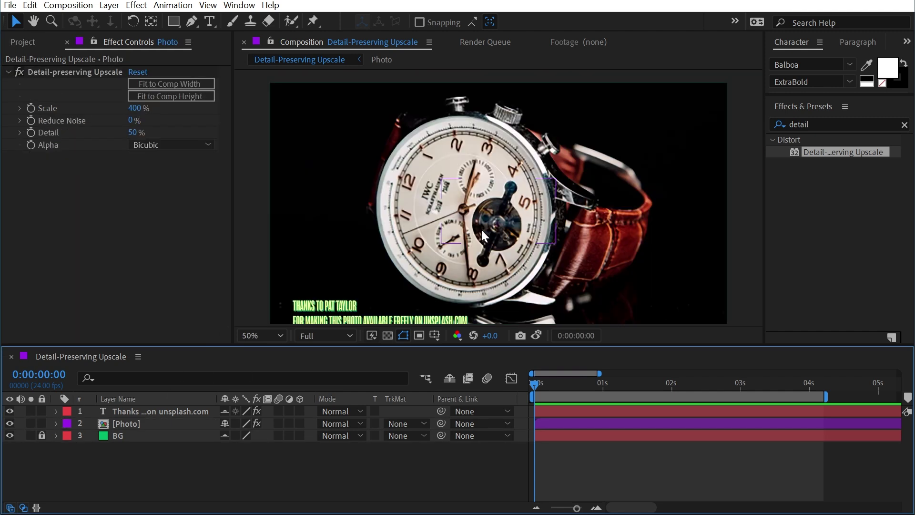
{"action": "left_click", "coordinate": [409, 101]}
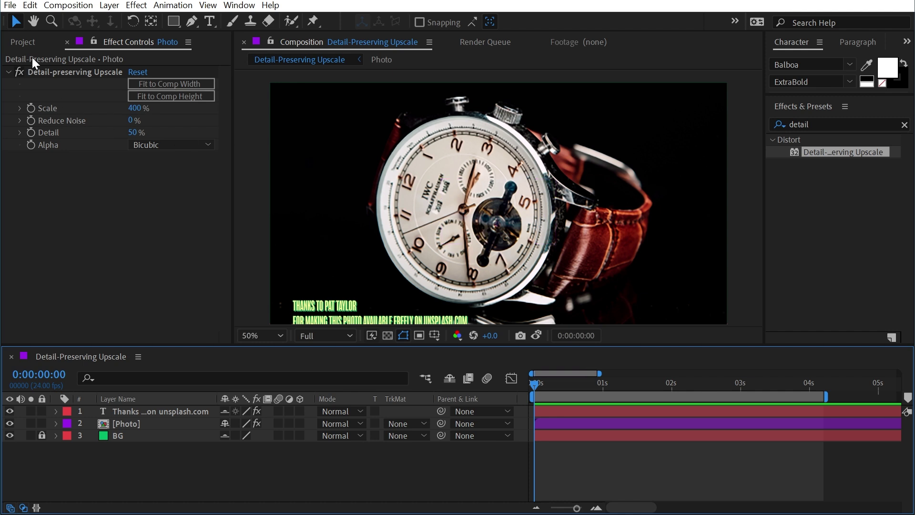